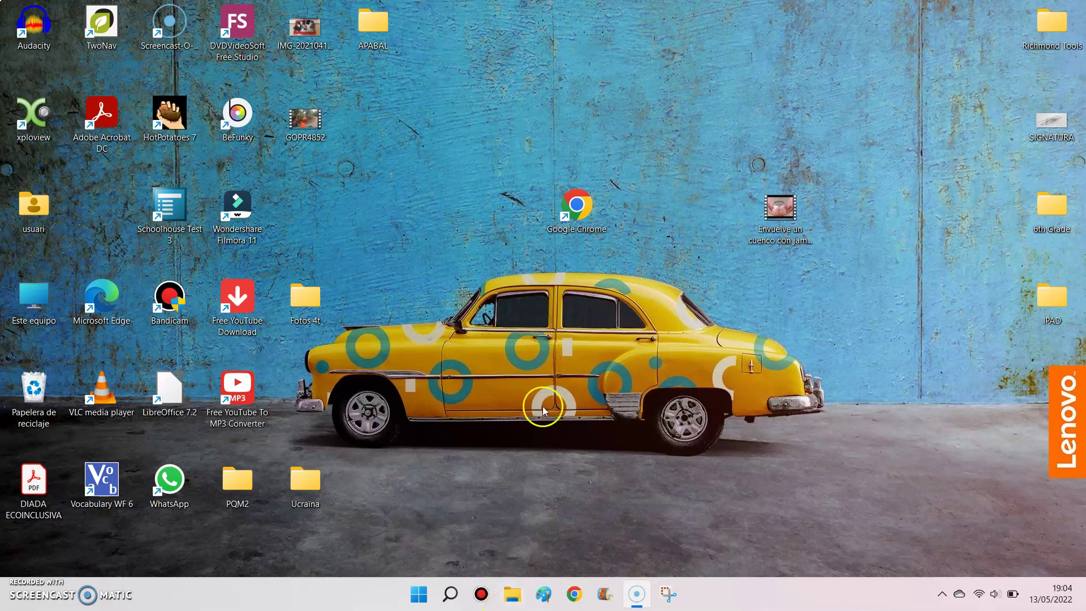
Step: Launch Chrome and search Google for 'google translator'
double_click(579, 208)
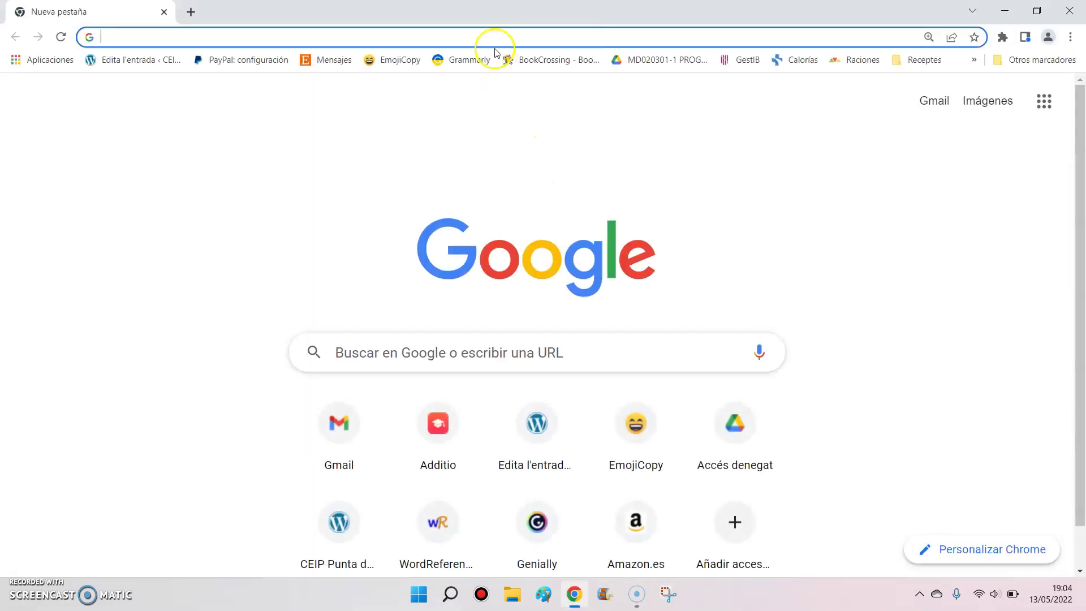
click(492, 37)
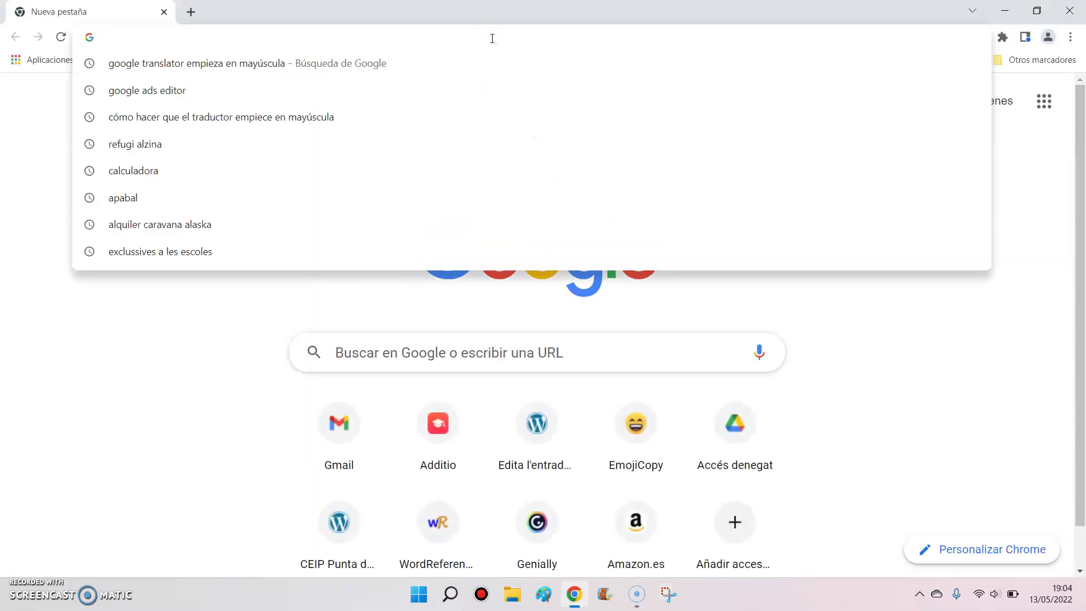
text(google translator.)
key(Return)
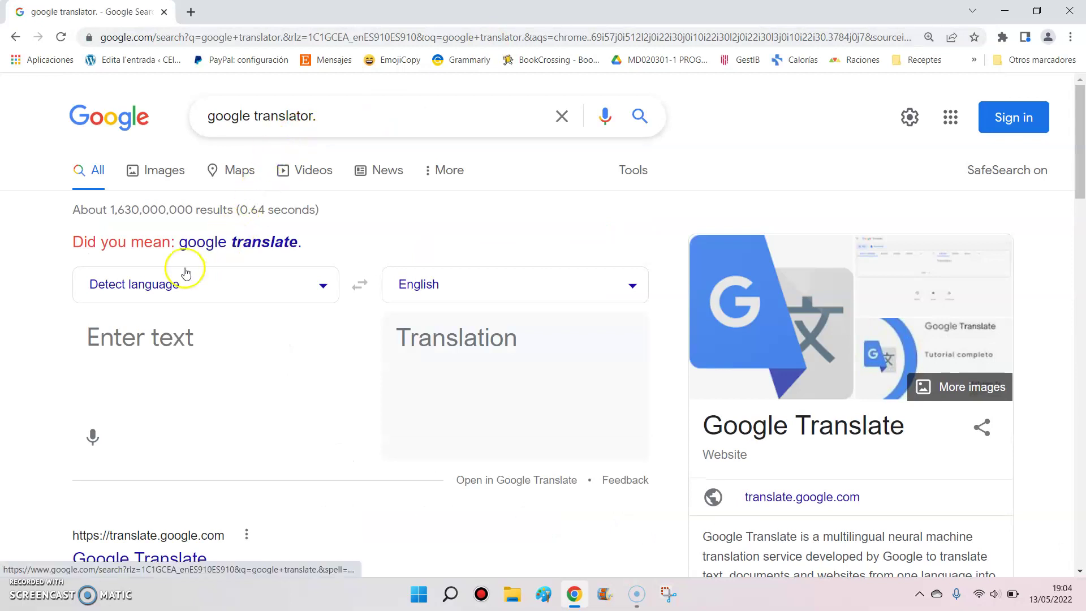
Step: Open Google Translate as its own page, set to translate English into Catalan
click(507, 484)
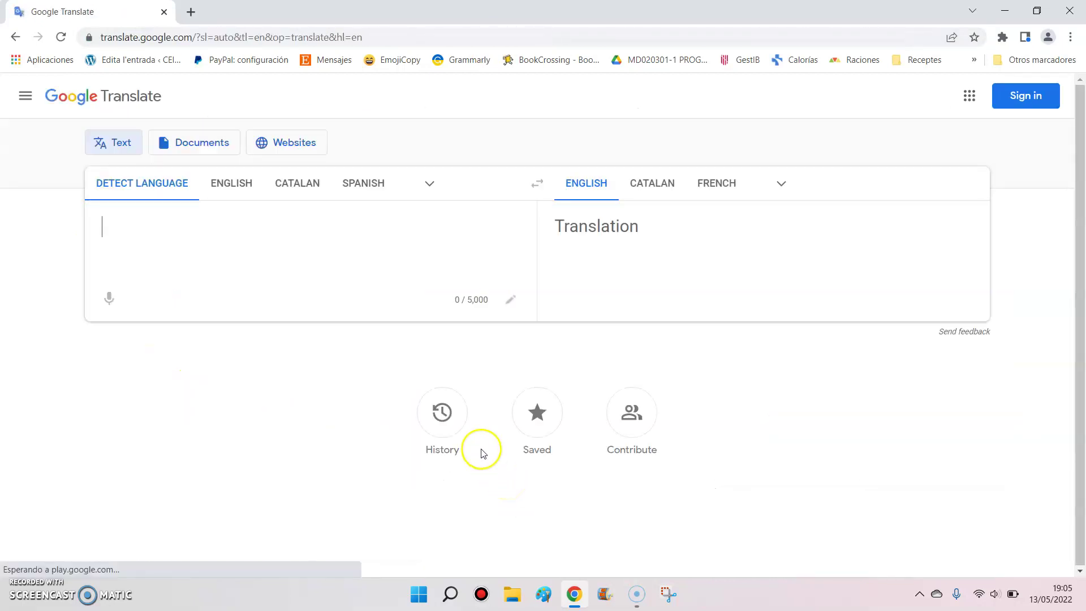
click(248, 190)
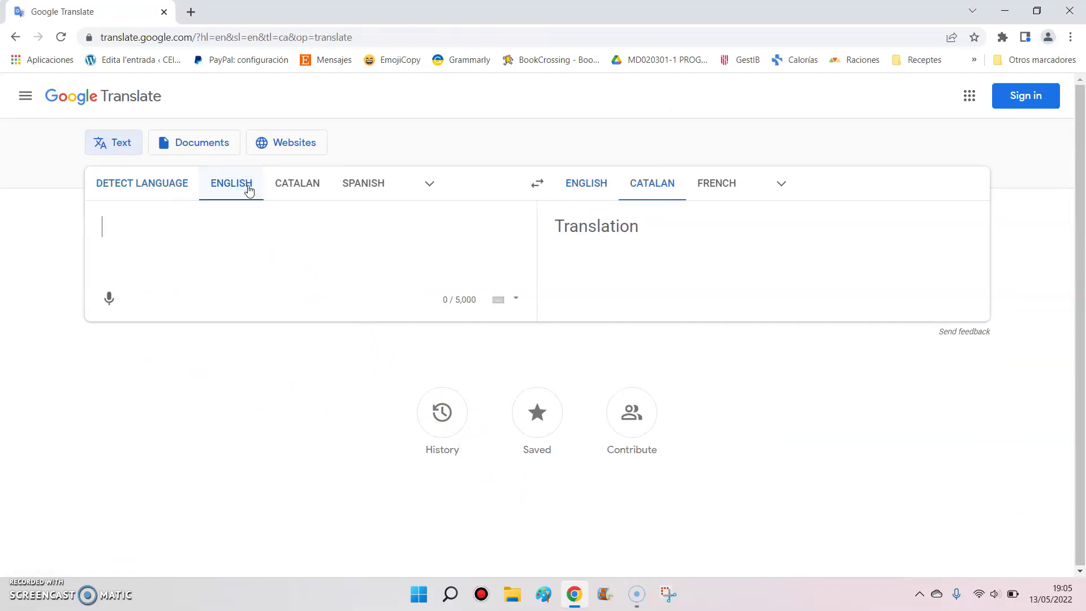
click(258, 244)
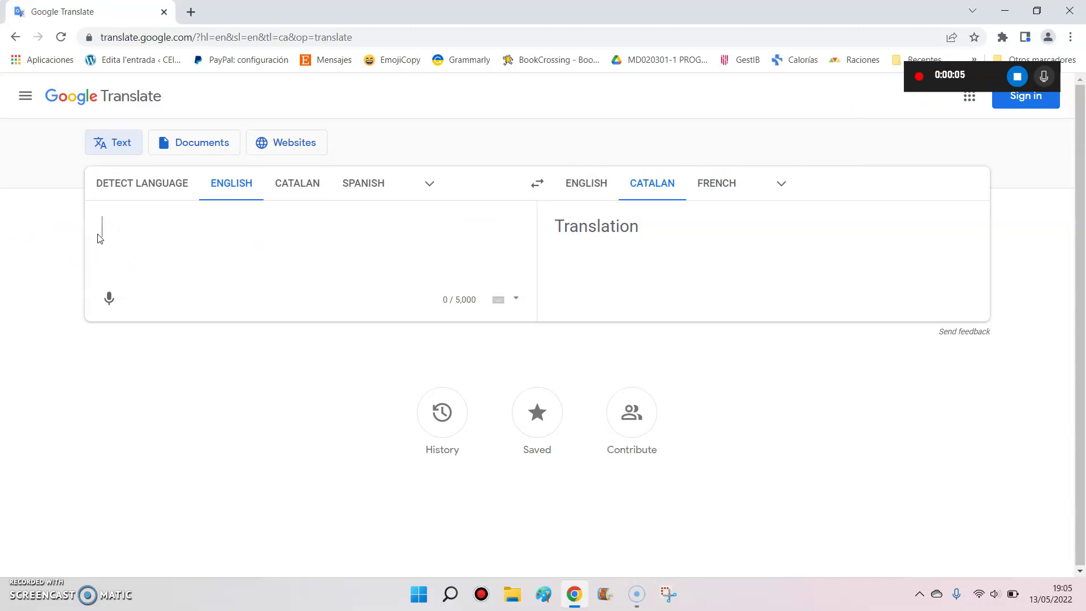
Step: Dictate 'come on George! Let's water the garden.', get 'vinga Jordi! Reguem el jardí.', and stop recording
click(109, 298)
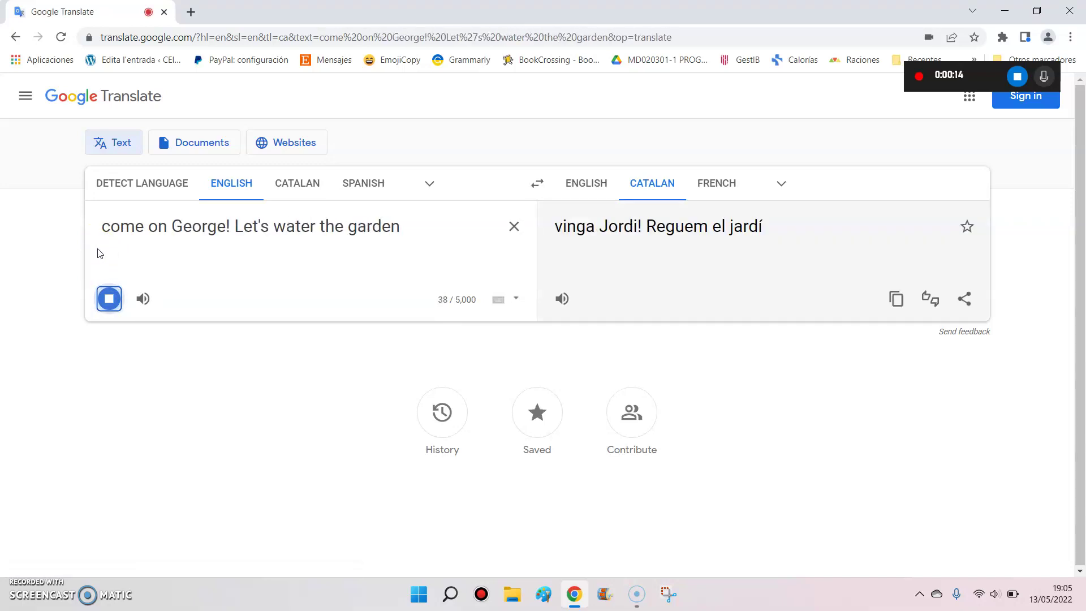
click(109, 298)
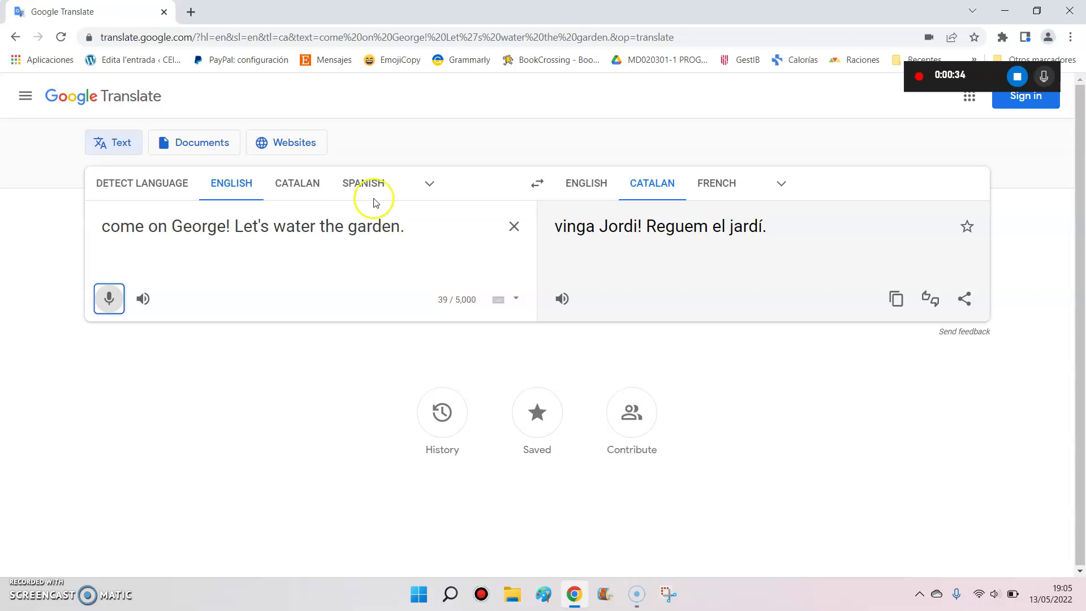
click(1018, 78)
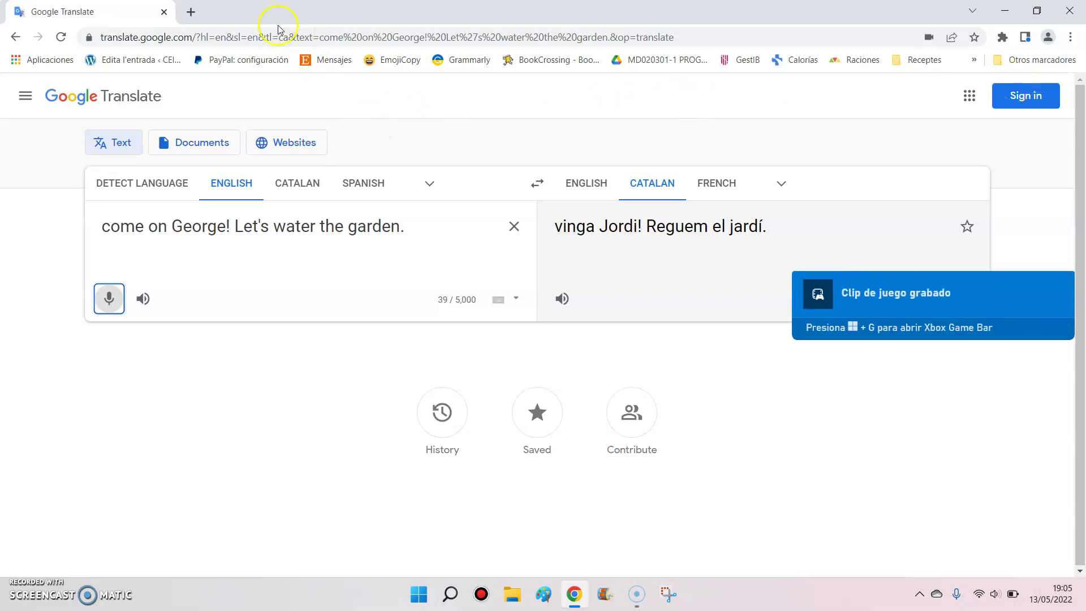
Step: Open Gmail in a new tab and sign in with the saved school account
click(190, 12)
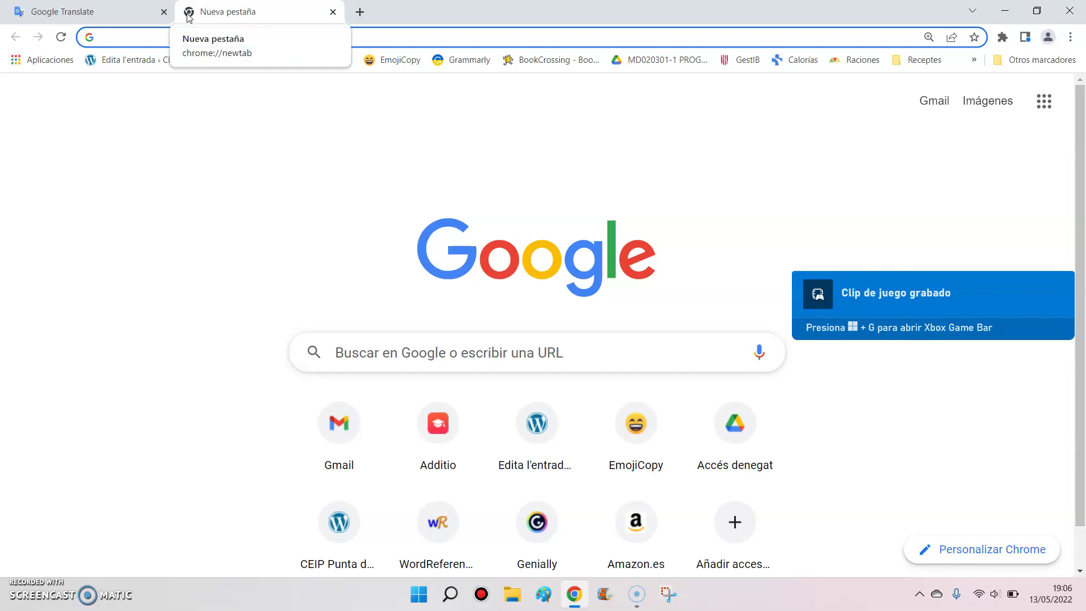
text(gmail.com)
key(Return)
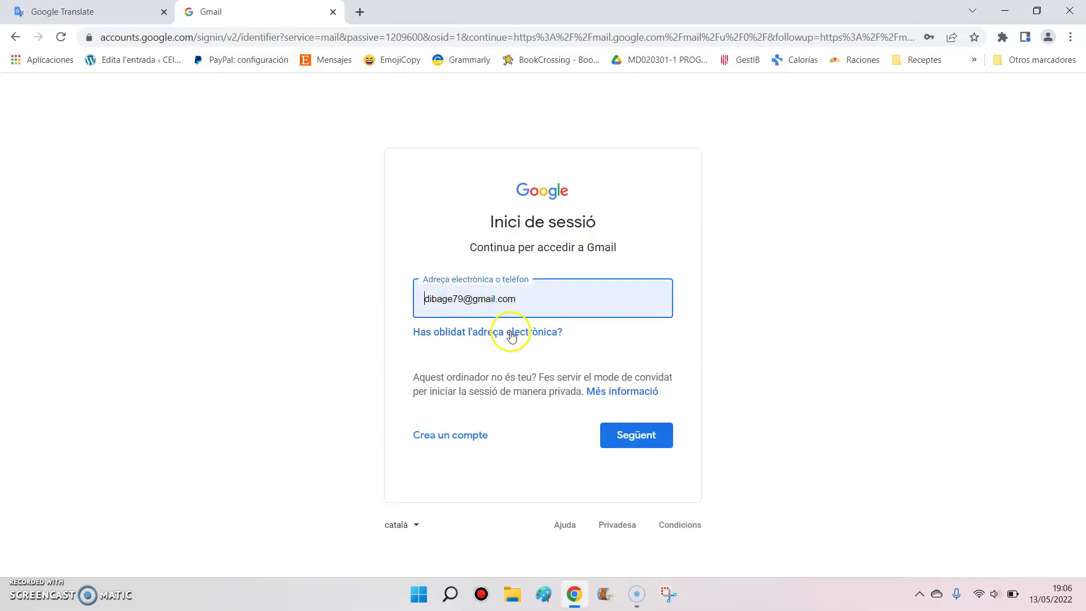
triple_click(450, 298)
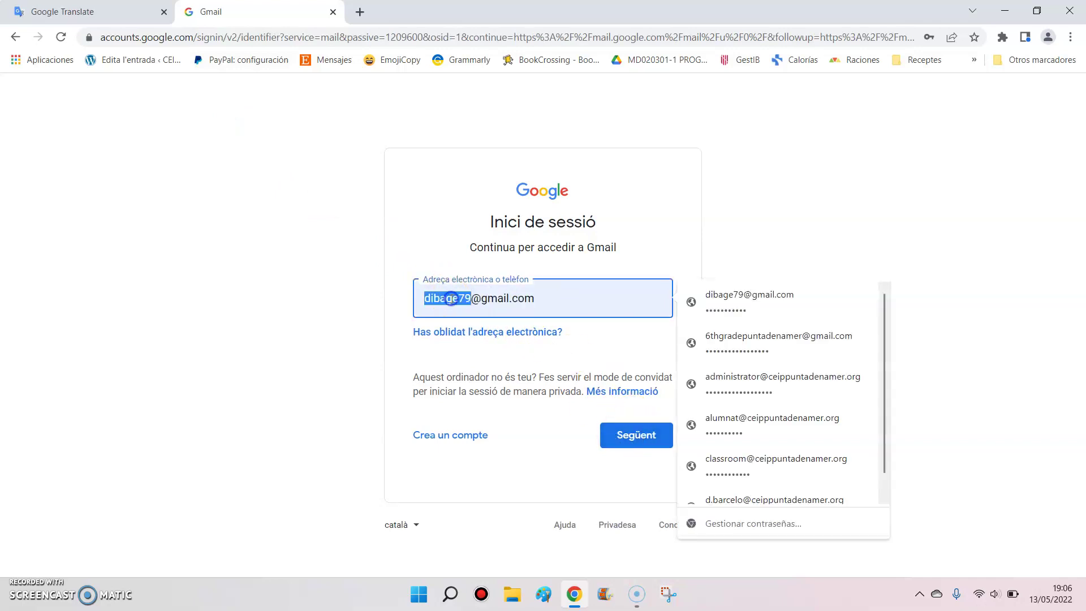
text(d.b)
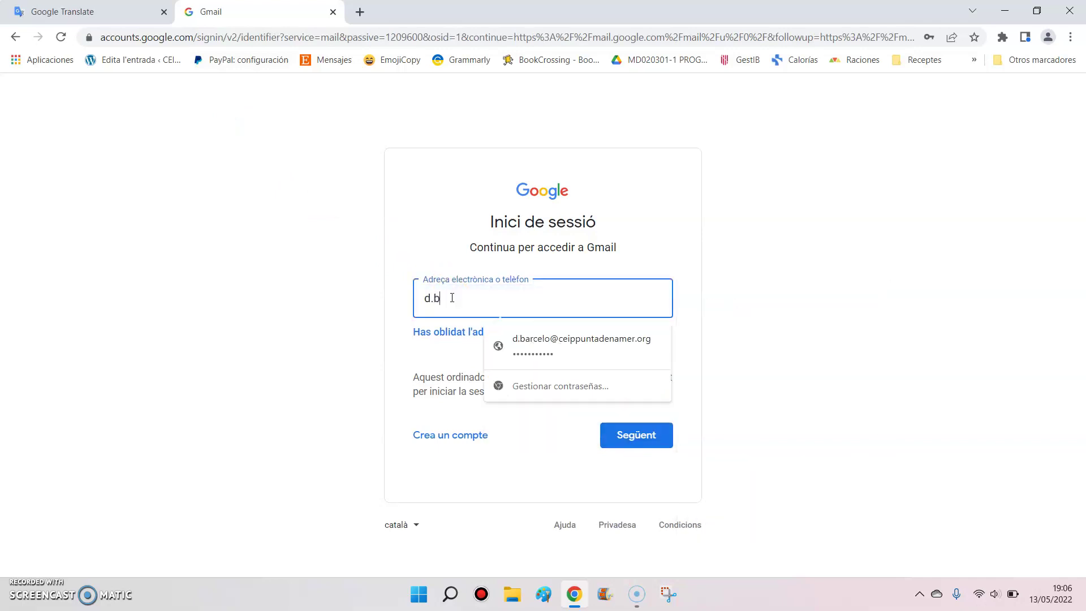
click(525, 350)
click(632, 434)
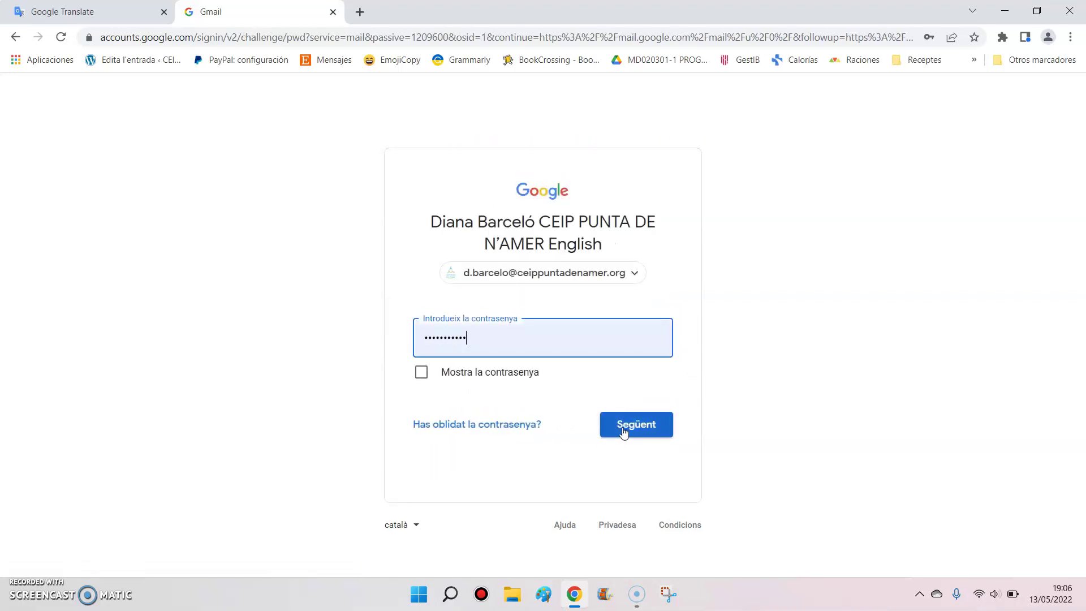
click(621, 427)
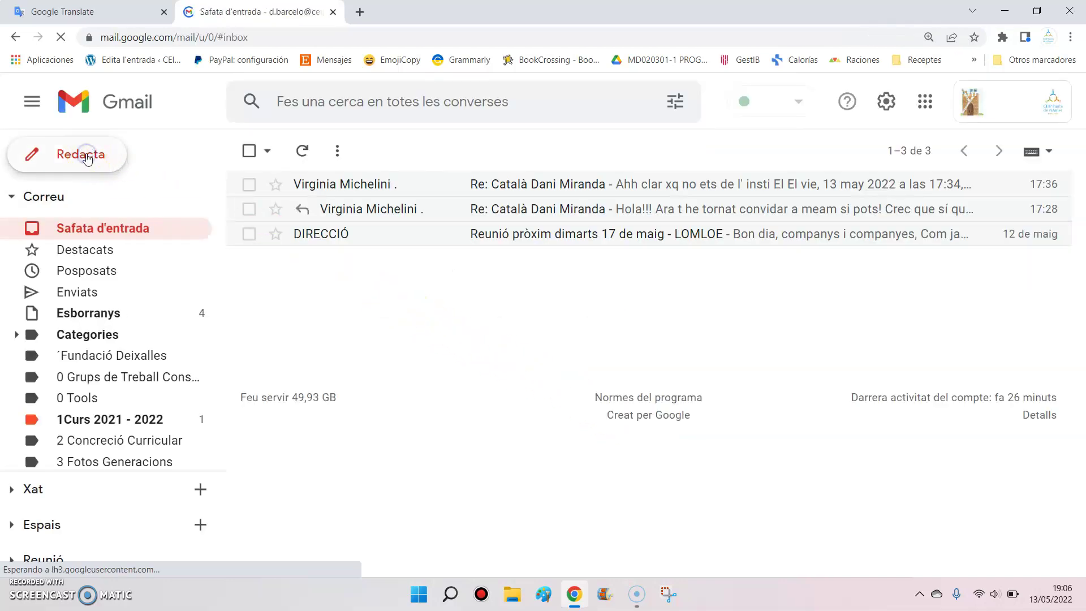
Step: Start a new email to Diana and give it the subject 'My video'
click(86, 159)
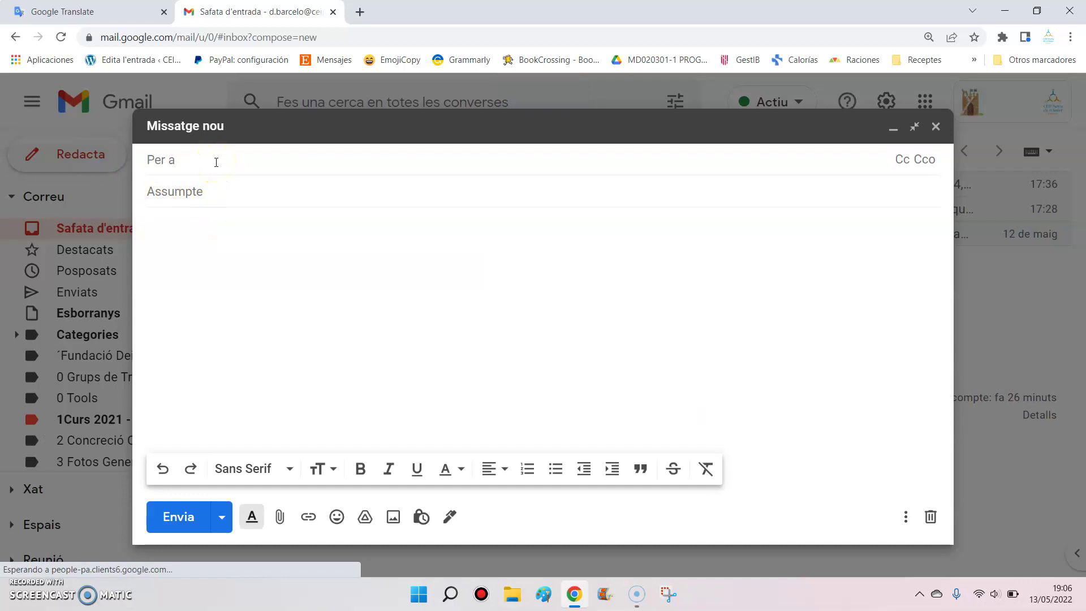
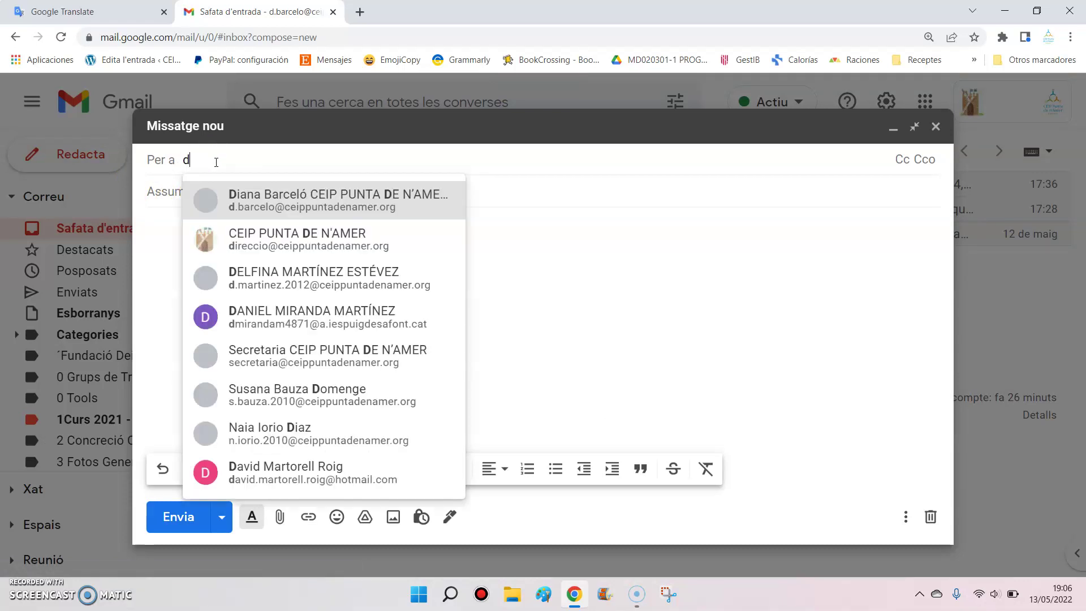
key(Return)
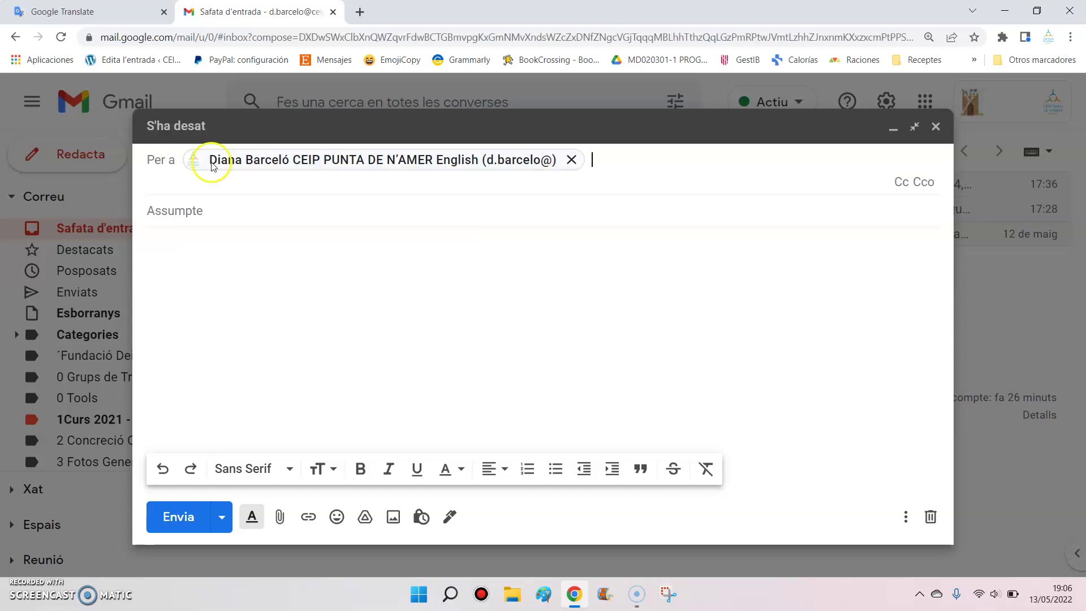
click(164, 203)
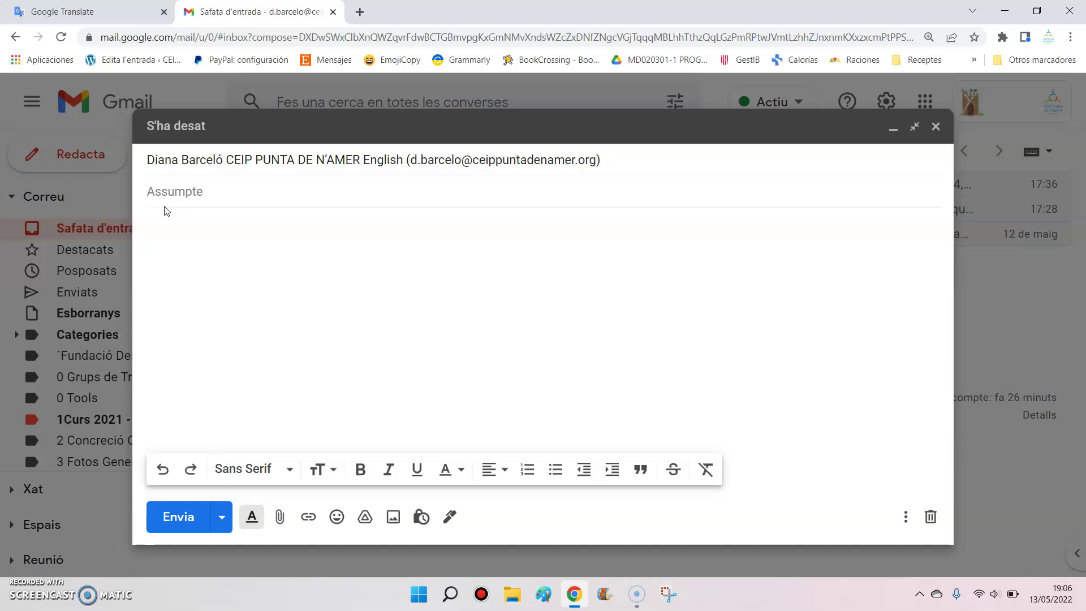
text(My video)
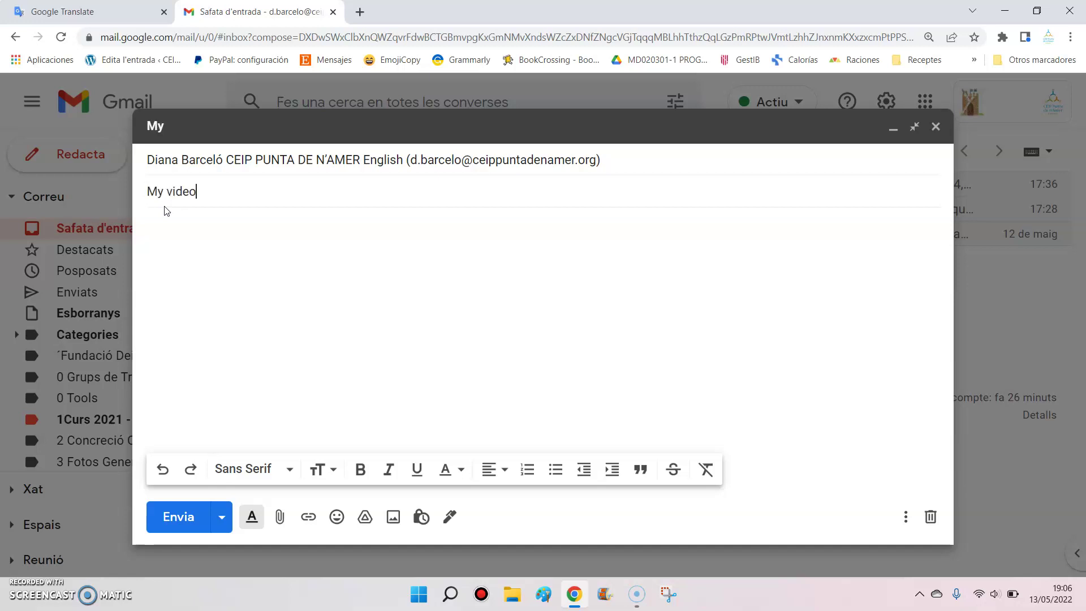
Step: Write the body greeting 'Hello Diana, this is my video.'
click(176, 222)
key(Return)
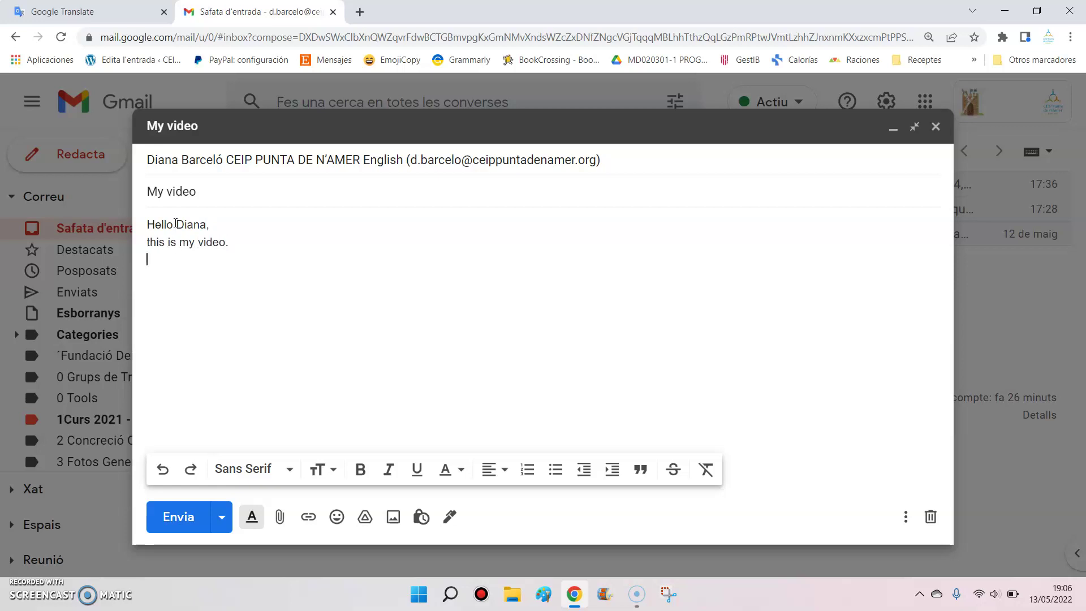
click(172, 224)
Step: Attach the Google Translate recording from Este equipo > Vídeos > Capturas
click(281, 524)
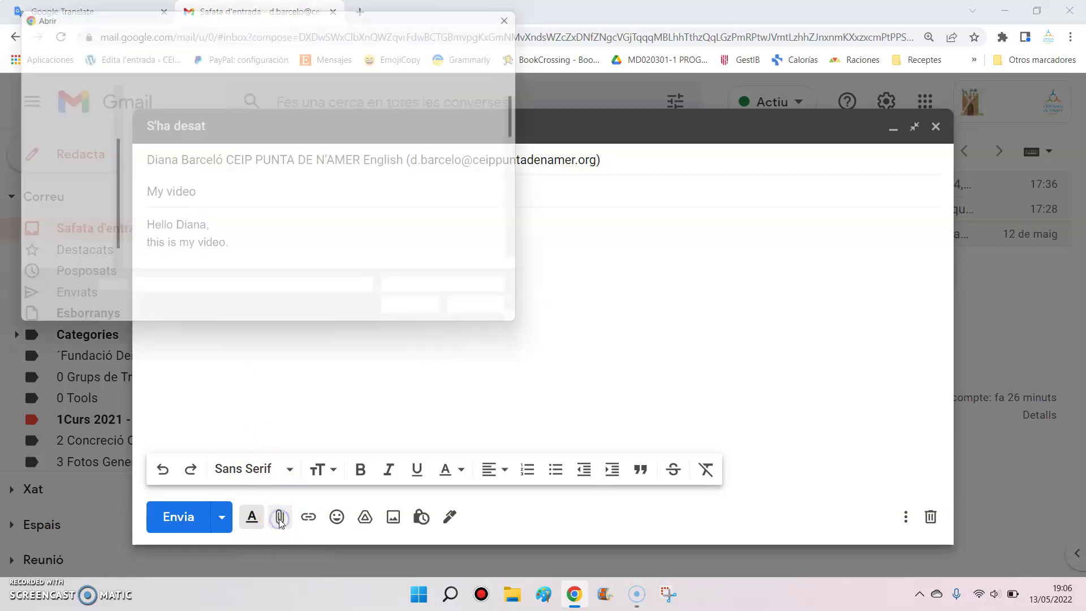
click(253, 448)
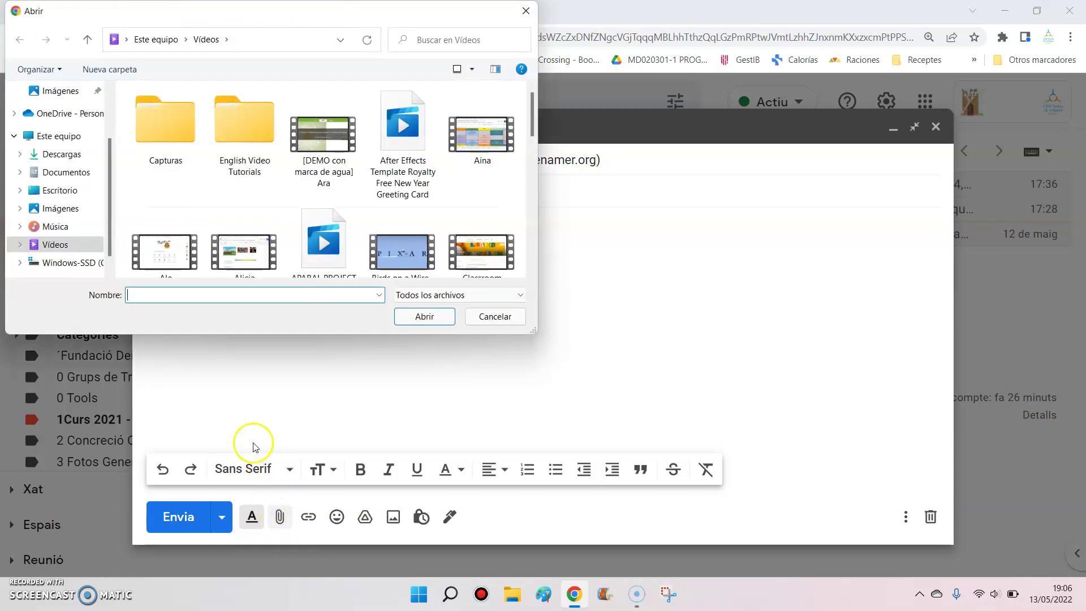
click(63, 138)
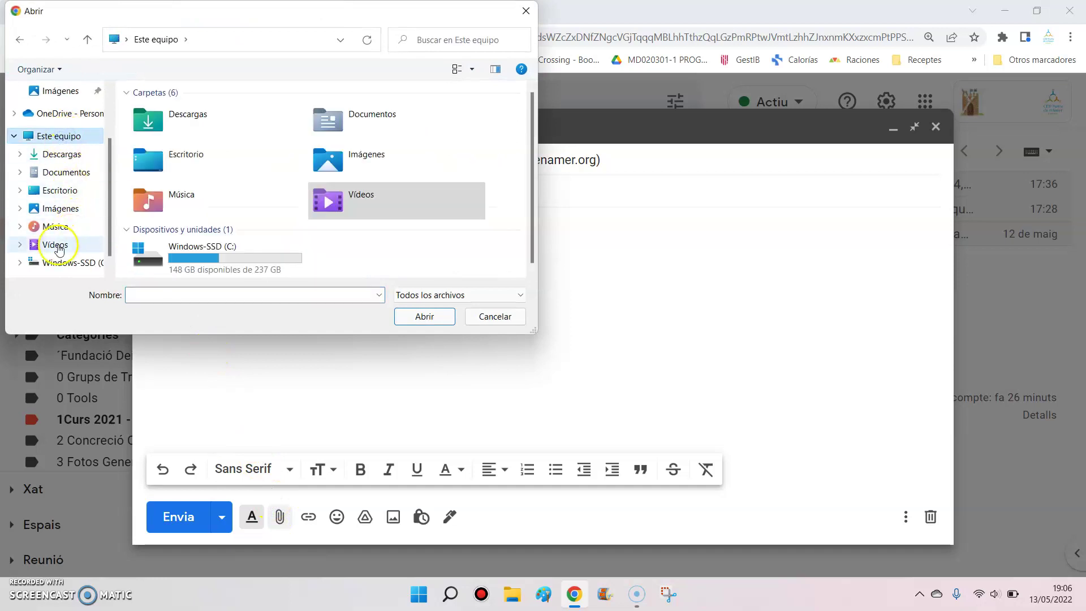
click(54, 244)
double_click(146, 141)
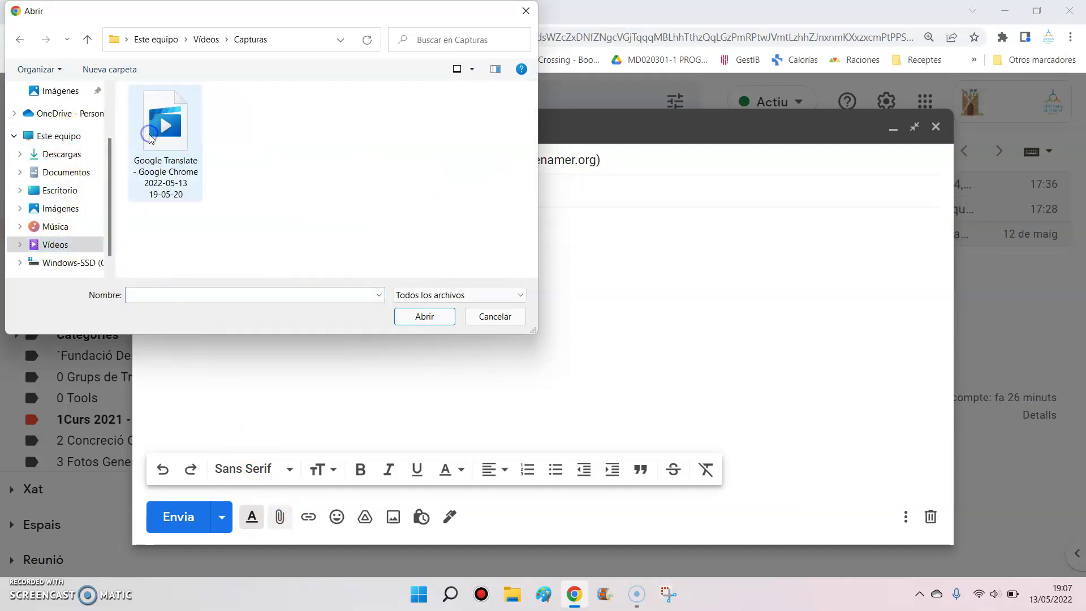
double_click(166, 125)
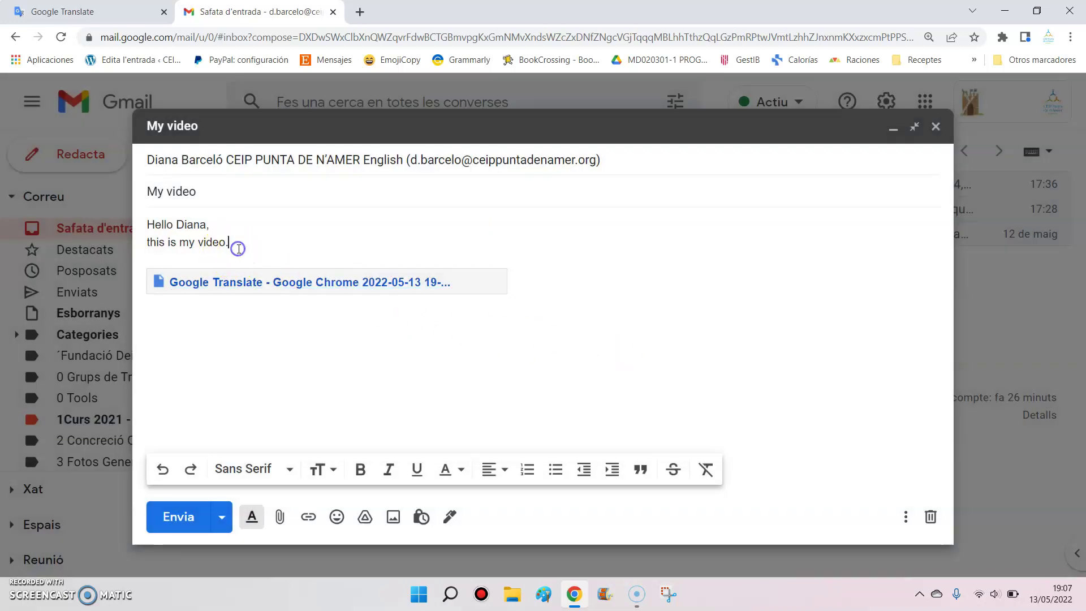
Step: Add farewell lines, including a weekend wish, and a signature, then send the email
key(Return)
text(Bye see y)
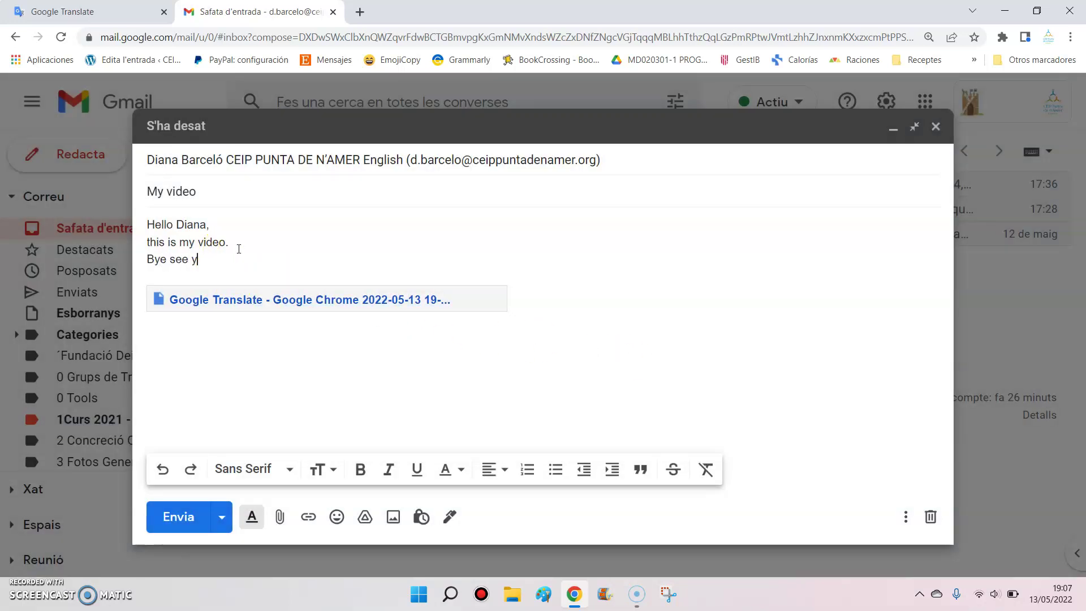
text(!)
key(Return)
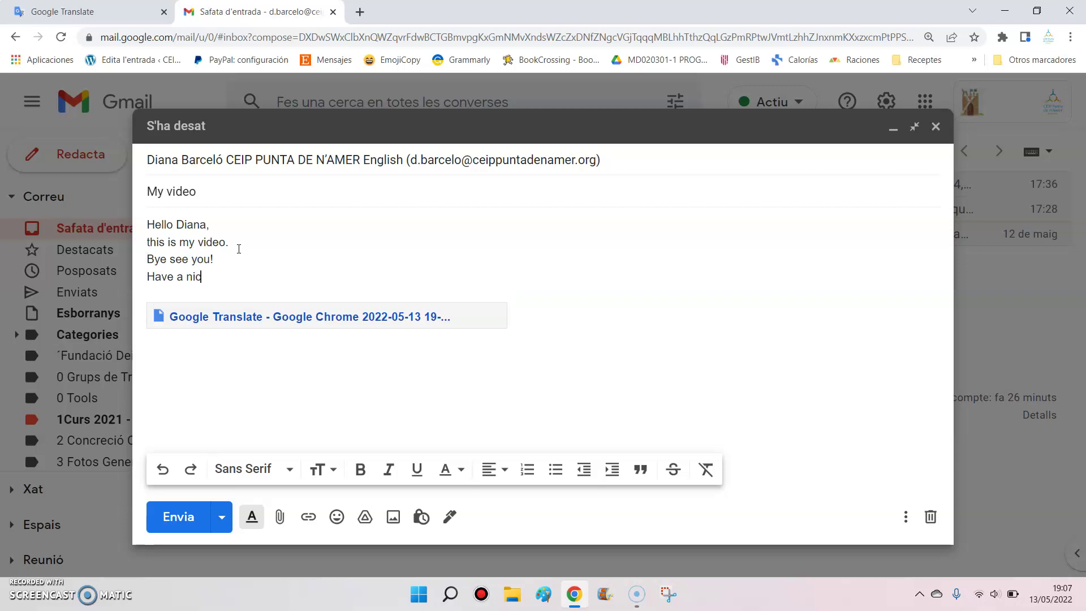
key(BackSpace)
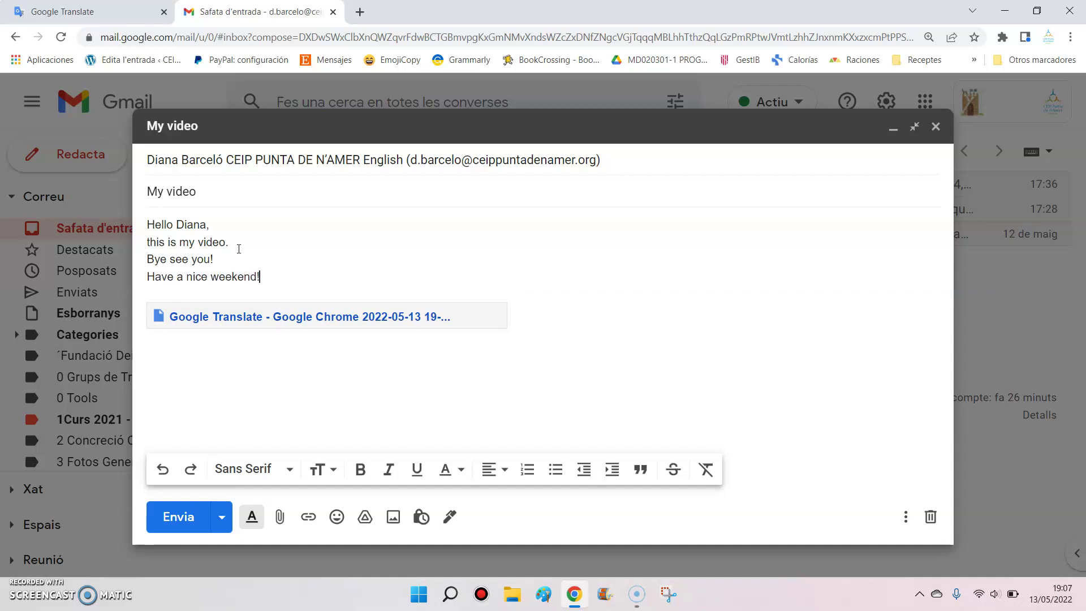
key(Return)
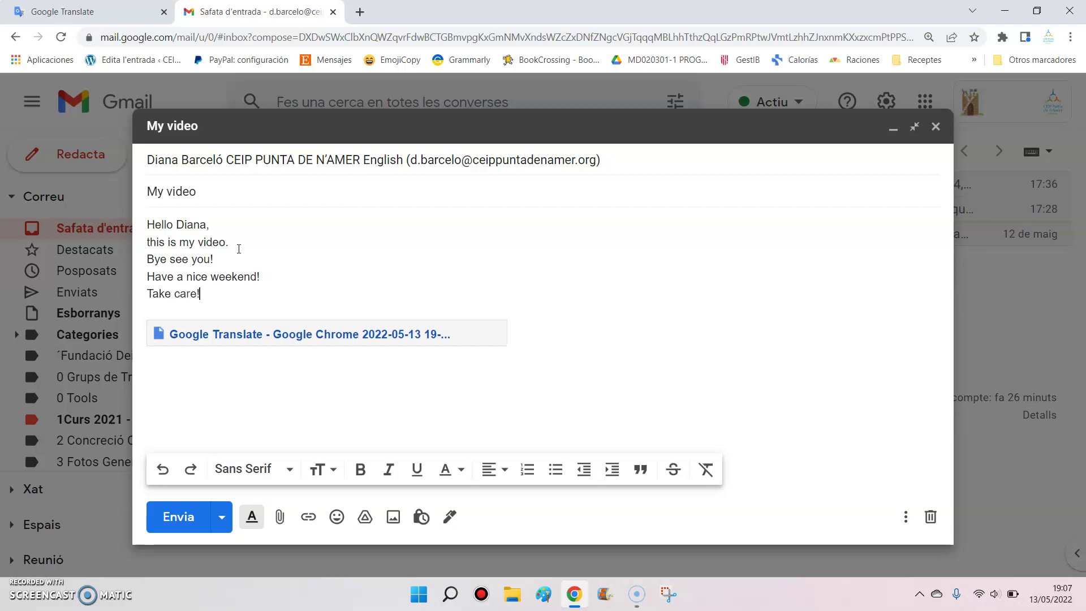
key(Return)
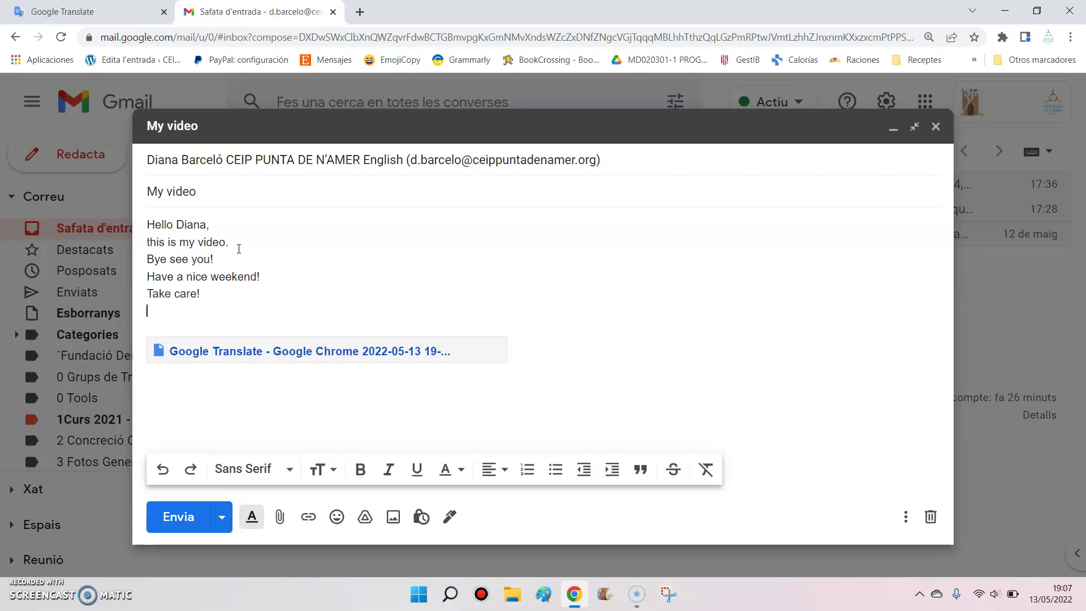
text(Diana)
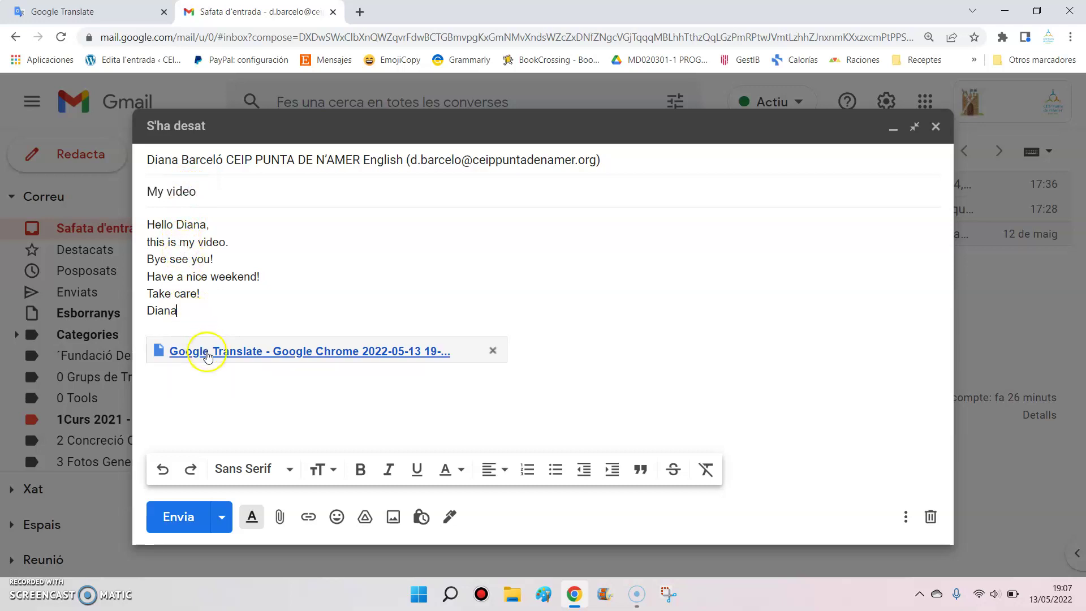
click(179, 518)
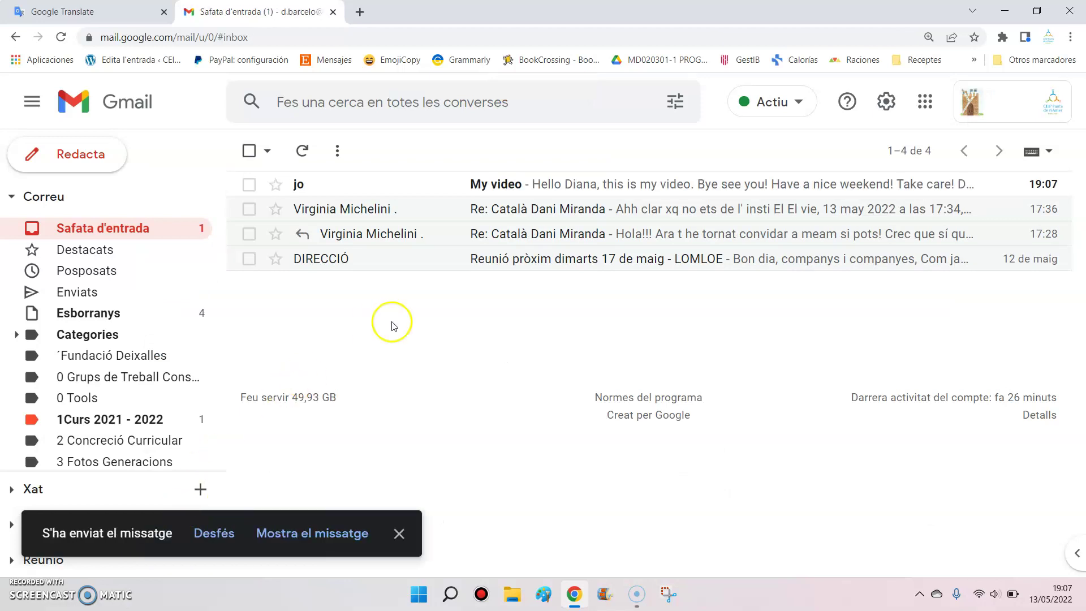